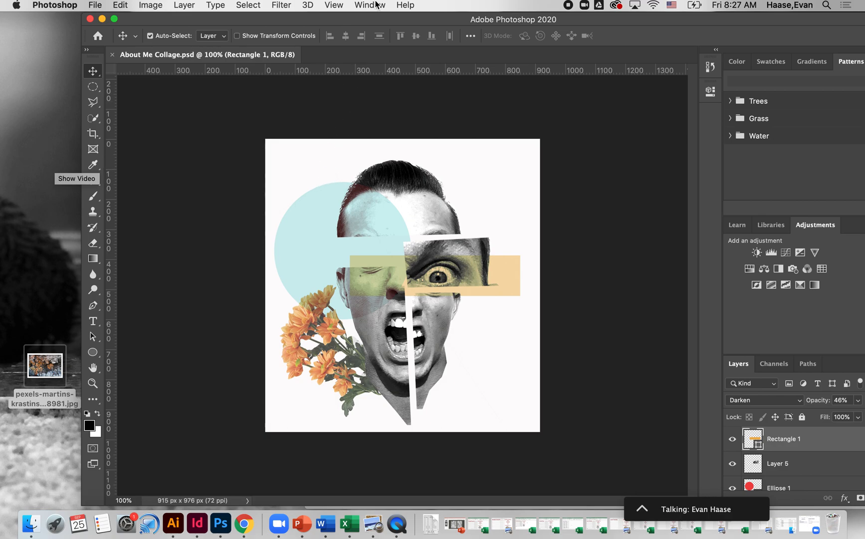
# Bring the cracked bark photo from the desktop into the collage as a new layer above Rectangle 1.
pyautogui.moveTo(342, 16)
pyautogui.mouseDown()
pyautogui.moveTo(266, 15)
pyautogui.moveTo(327, 14)
pyautogui.mouseUp()
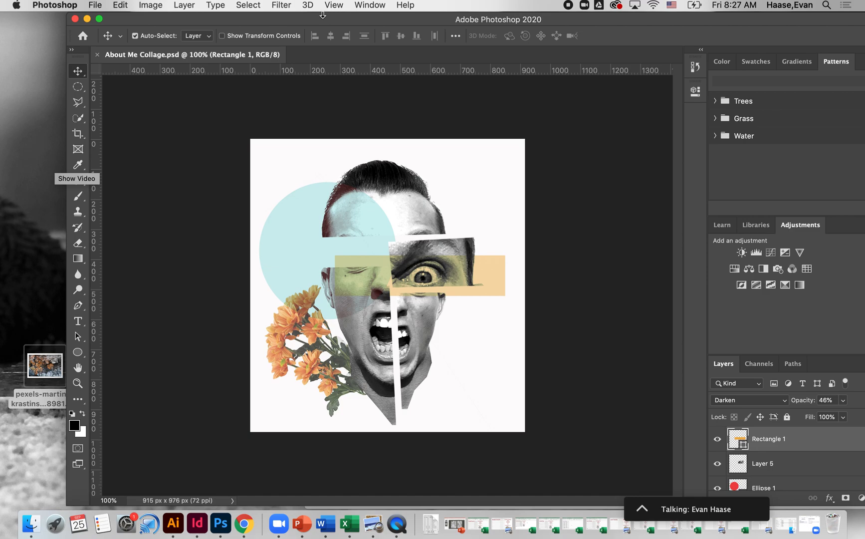
pyautogui.moveTo(127, 18); pyautogui.dragTo(194, 14)
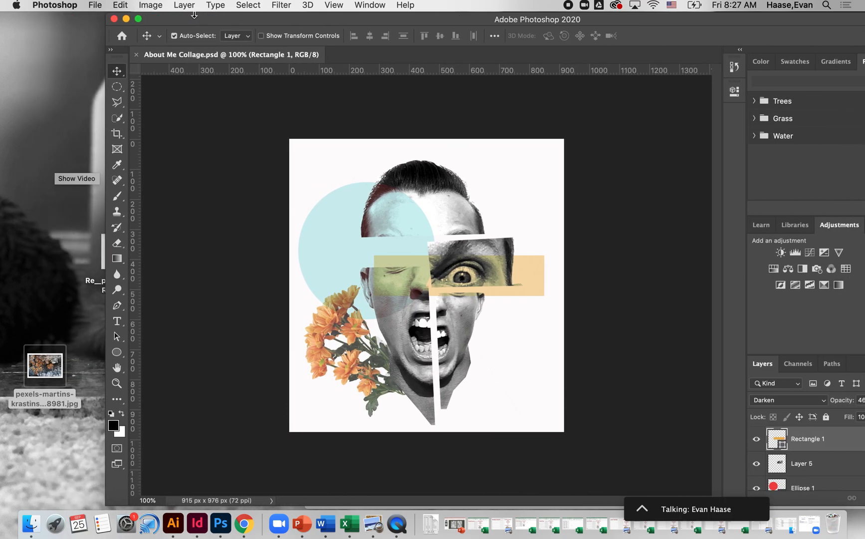
pyautogui.moveTo(37, 368); pyautogui.dragTo(392, 305)
pyautogui.moveTo(479, 18); pyautogui.dragTo(349, 15)
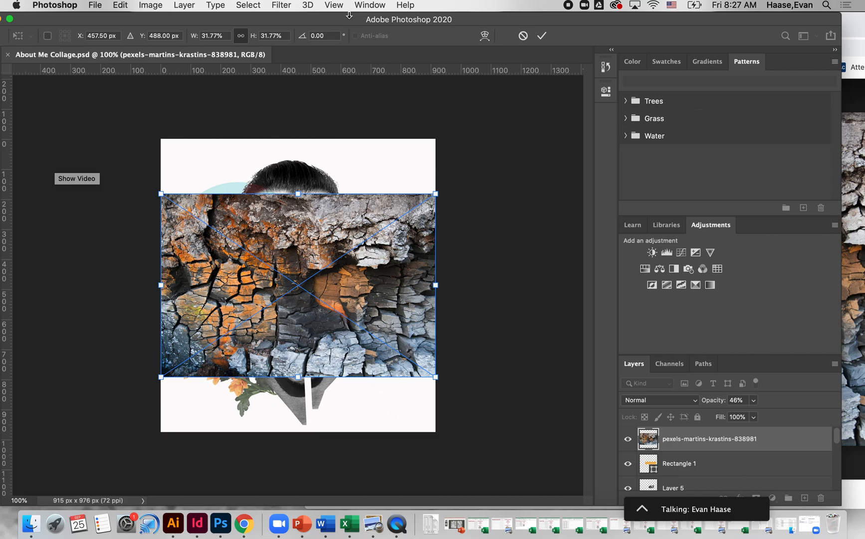
# Rotate the placed bark photo about 90 degrees over the face and set its layer opacity to 100%.
pyautogui.moveTo(388, 200)
pyautogui.mouseDown()
pyautogui.moveTo(359, 331)
pyautogui.moveTo(423, 366)
pyautogui.moveTo(450, 251)
pyautogui.moveTo(573, 162)
pyautogui.moveTo(515, 196)
pyautogui.moveTo(548, 164)
pyautogui.moveTo(625, 147)
pyautogui.moveTo(586, 151)
pyautogui.moveTo(365, 270)
pyautogui.moveTo(408, 212)
pyautogui.moveTo(396, 209)
pyautogui.mouseUp()
pyautogui.moveTo(457, 196); pyautogui.dragTo(357, 368)
pyautogui.press('Return')
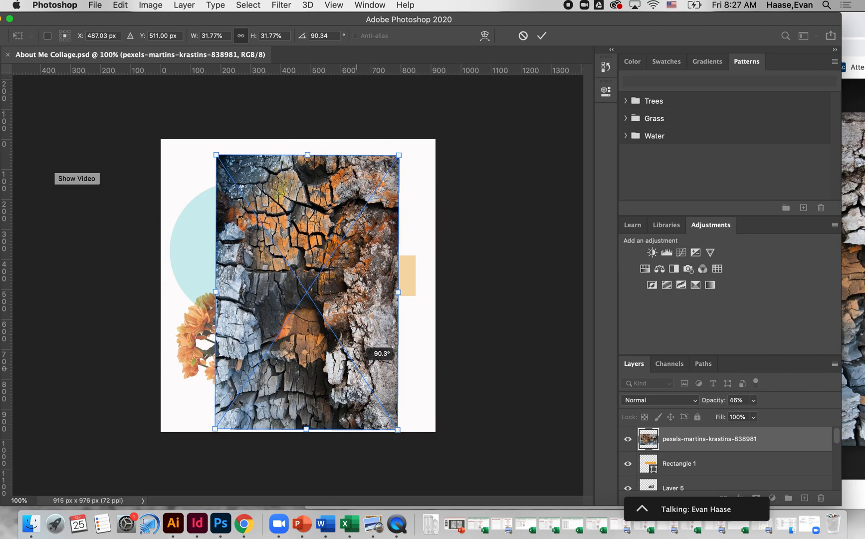
pyautogui.click(753, 400)
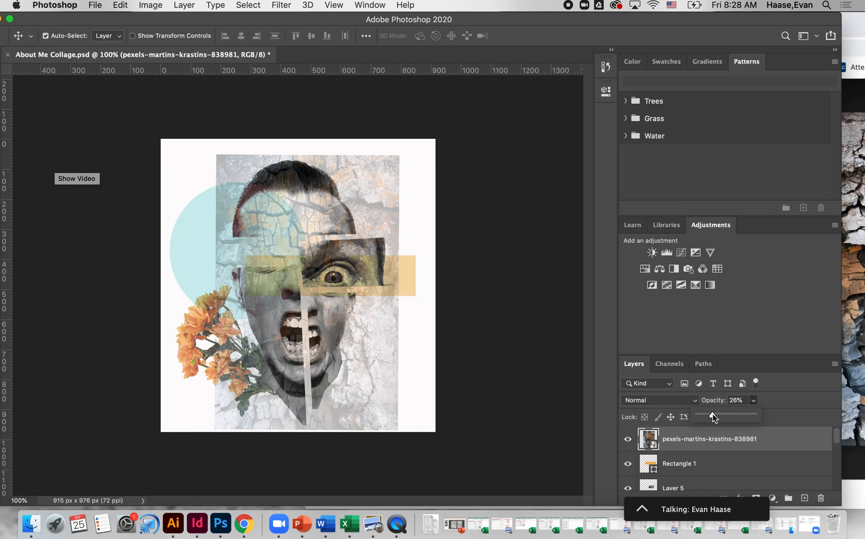
pyautogui.press('Escape')
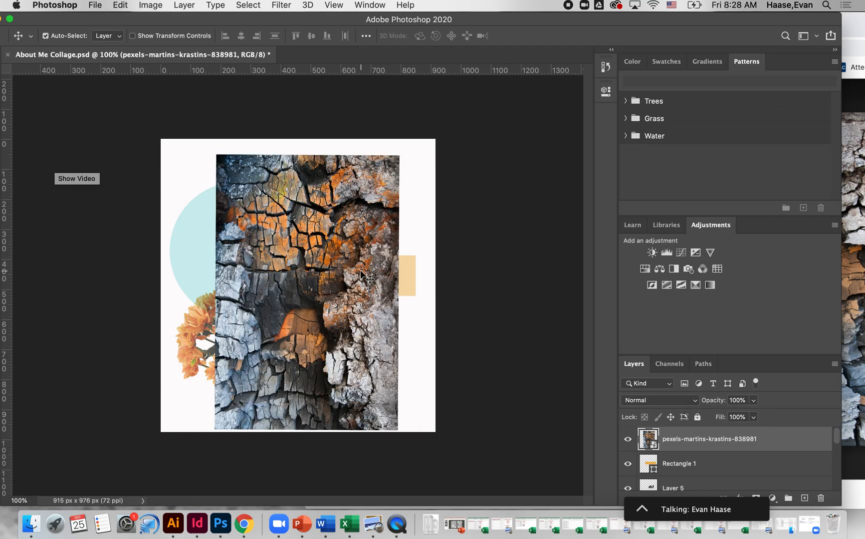
# Enlarge the bark photo to about 51% and position it over the entire canvas.
pyautogui.press('super+t')
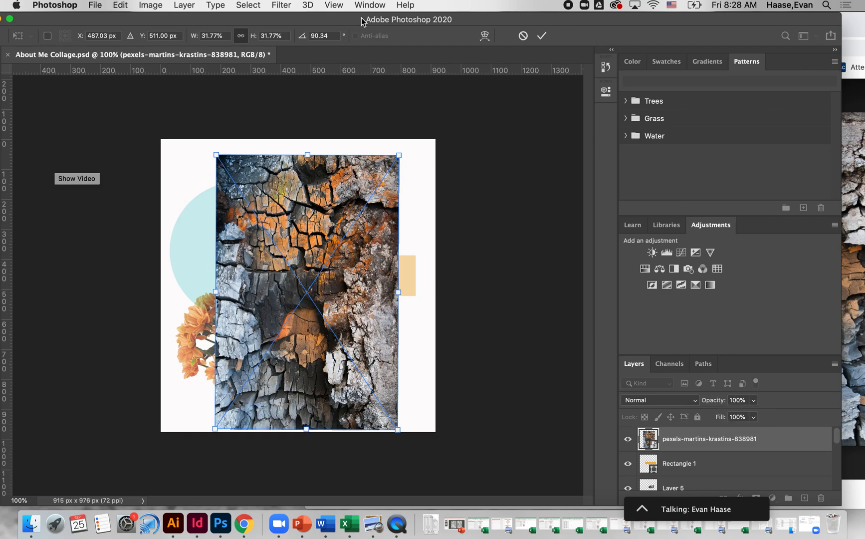
pyautogui.moveTo(399, 157); pyautogui.dragTo(508, 76)
pyautogui.moveTo(299, 274); pyautogui.dragTo(226, 303)
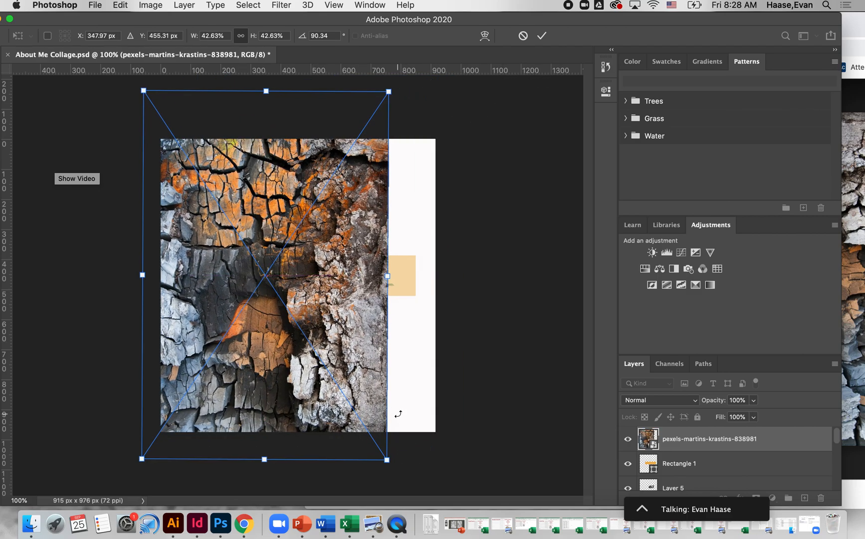
pyautogui.moveTo(391, 458); pyautogui.dragTo(439, 530)
pyautogui.moveTo(371, 415); pyautogui.dragTo(374, 418)
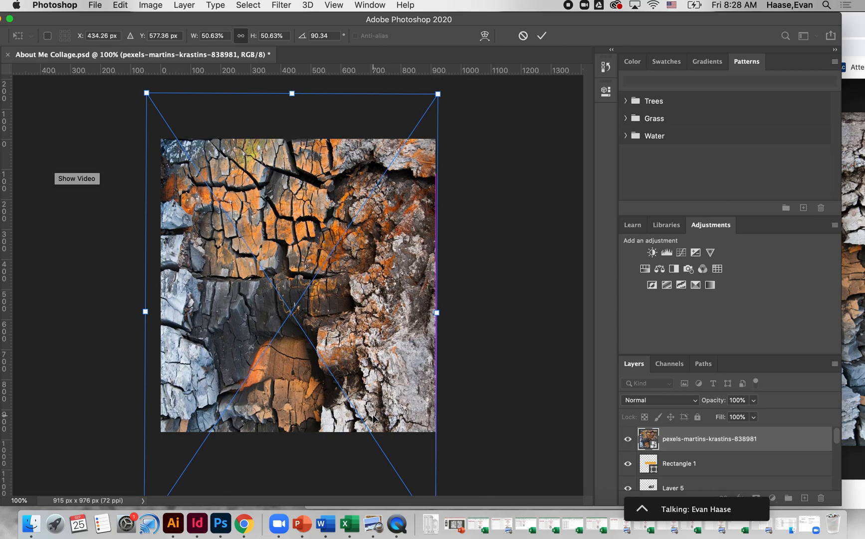
pyautogui.press('Return')
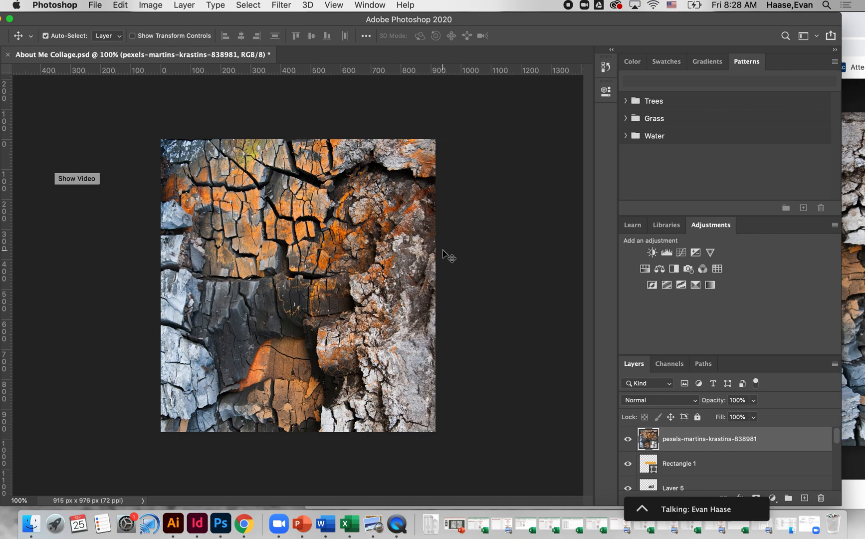
# Blend the bark layer with the collage using Overlay mode at 64% opacity.
pyautogui.click(678, 401)
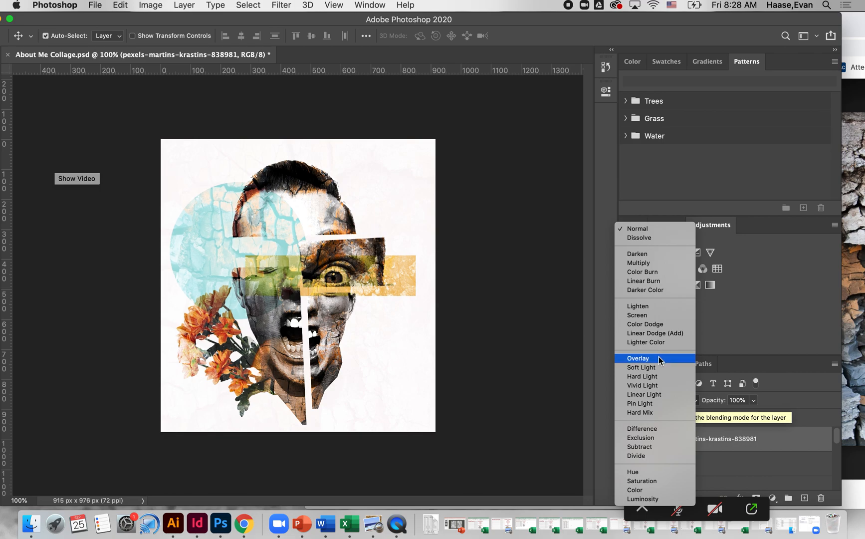
pyautogui.click(658, 358)
pyautogui.click(753, 401)
pyautogui.moveTo(719, 414); pyautogui.dragTo(733, 417)
pyautogui.click(575, 359)
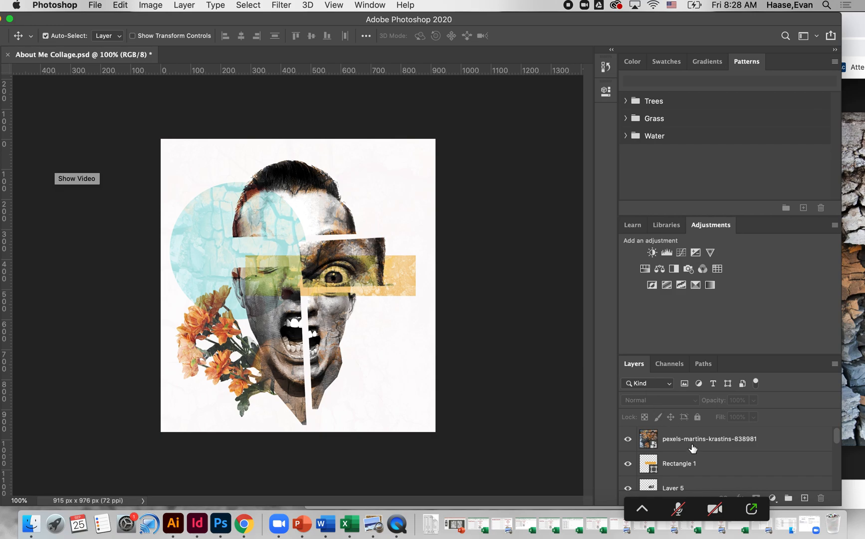
# Move the bark layer down the stack, between Photo Filter 1 and Layer 4.
pyautogui.moveTo(694, 444); pyautogui.dragTo(689, 480)
pyautogui.scroll(-2, 690, 466)
pyautogui.scroll(3, 690, 464)
pyautogui.moveTo(690, 463)
pyautogui.mouseDown()
pyautogui.moveTo(675, 497)
pyautogui.moveTo(690, 448)
pyautogui.mouseUp()
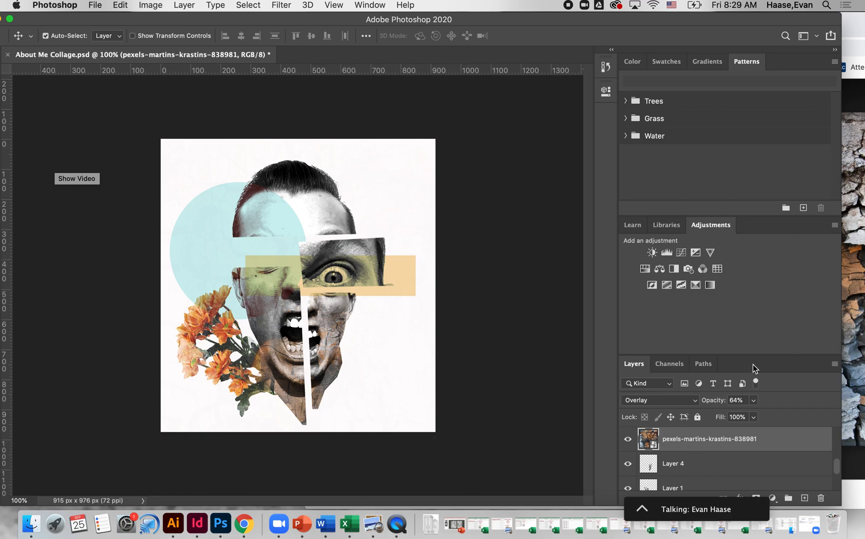
# Make the layer list taller and review which layers sit above and below the bark texture.
pyautogui.moveTo(737, 355); pyautogui.dragTo(733, 206)
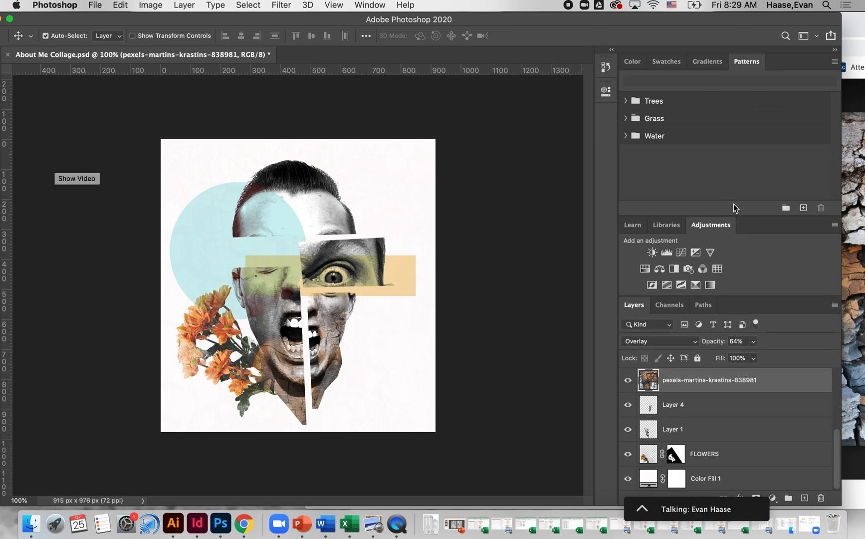
pyautogui.scroll(5, 723, 471)
pyautogui.scroll(-3, 723, 471)
pyautogui.scroll(3, 724, 471)
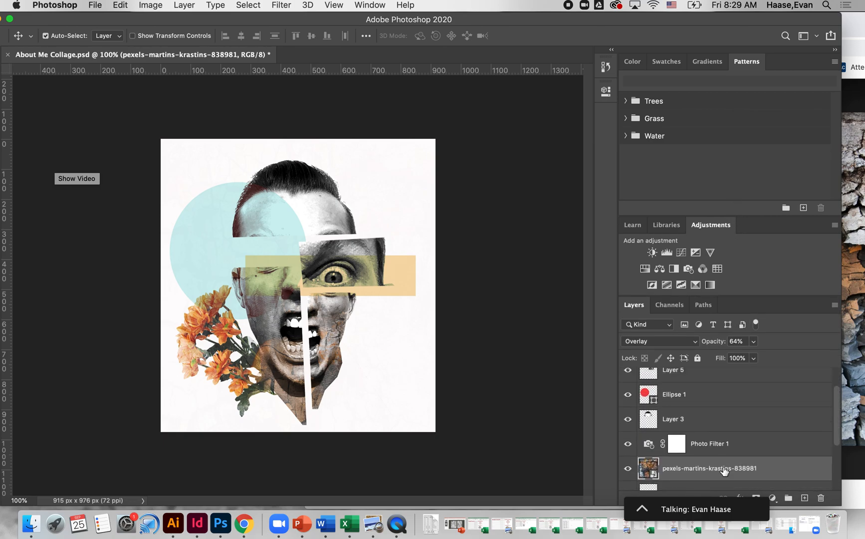
pyautogui.scroll(-4, 723, 471)
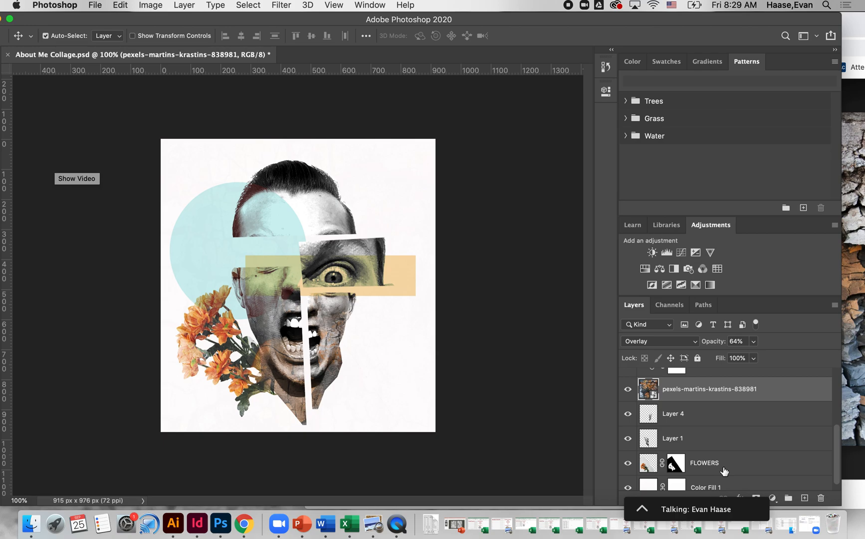
# Undo the bark layer's reordering, opacity and Overlay changes, and its enlargement.
pyautogui.press('super+z')
pyautogui.press('super+z')
pyautogui.press('super+z')
pyautogui.press('super+z')
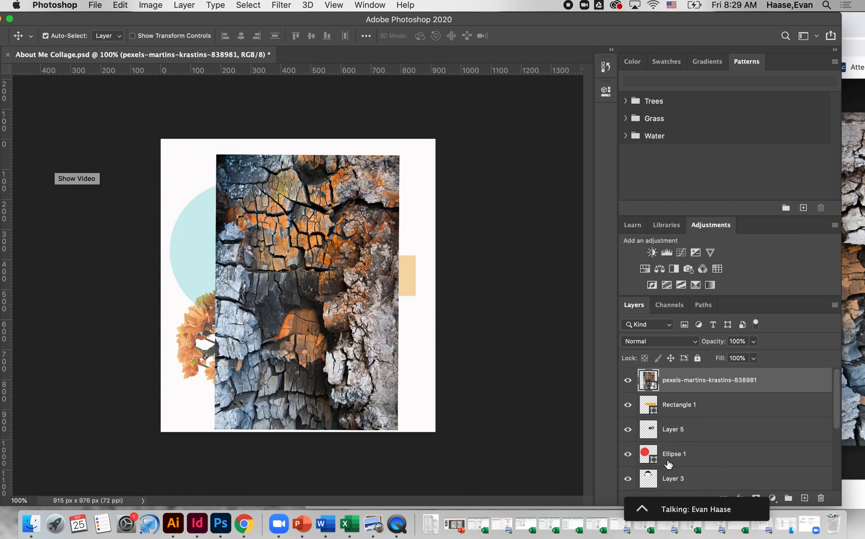
# Slide the bark photo aside to uncover the face, and move it back over the face.
pyautogui.moveTo(355, 372); pyautogui.dragTo(481, 369)
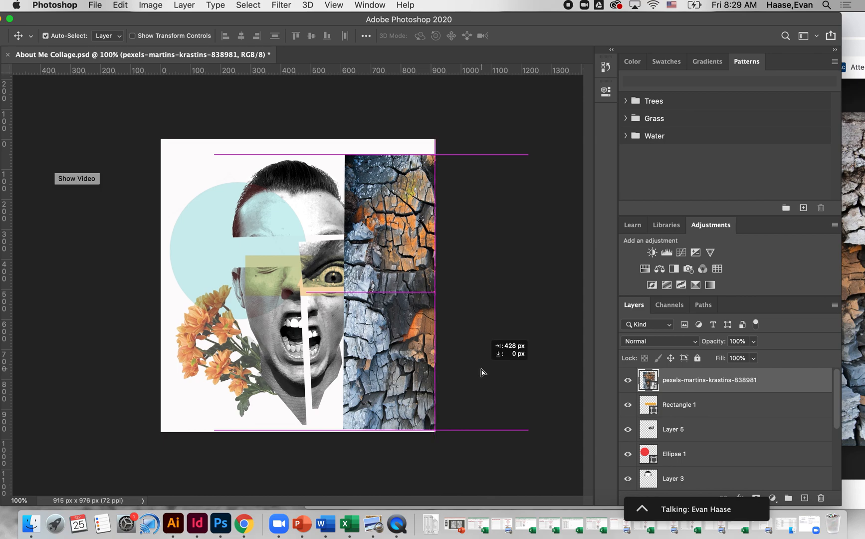
pyautogui.moveTo(481, 370); pyautogui.dragTo(349, 355)
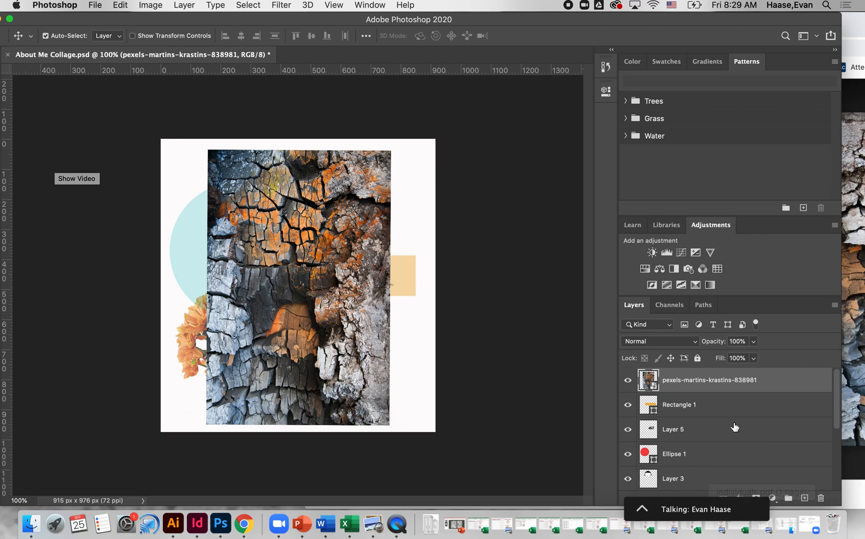
# Reorder the layers so Ellipse 1 is above Layer 5, with Layers 5, 3, 4 and 1 stacked directly together.
pyautogui.moveTo(682, 457); pyautogui.dragTo(683, 416)
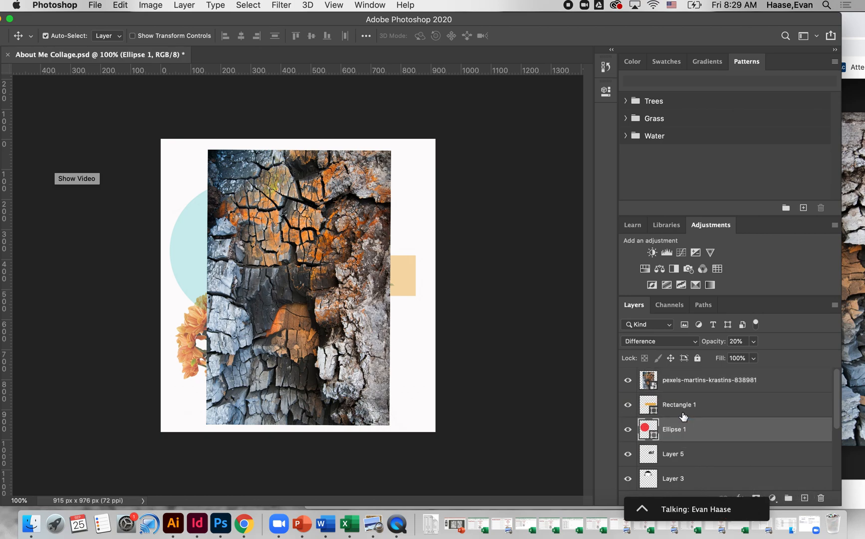
pyautogui.moveTo(694, 384); pyautogui.dragTo(695, 388)
pyautogui.scroll(-3, 692, 449)
pyautogui.moveTo(692, 453); pyautogui.dragTo(698, 427)
pyautogui.scroll(1, 693, 428)
pyautogui.scroll(-3, 692, 429)
pyautogui.scroll(1, 692, 424)
# Go through the face-piece layers one by one: Layer 5, Layer 3, Layer 4 and Layer 1.
pyautogui.click(682, 390)
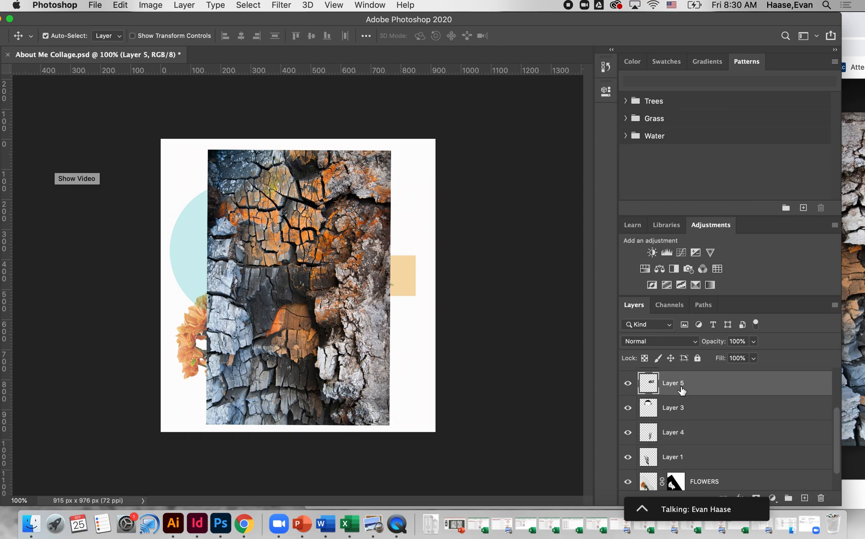
pyautogui.click(677, 417)
pyautogui.click(669, 444)
pyautogui.click(668, 456)
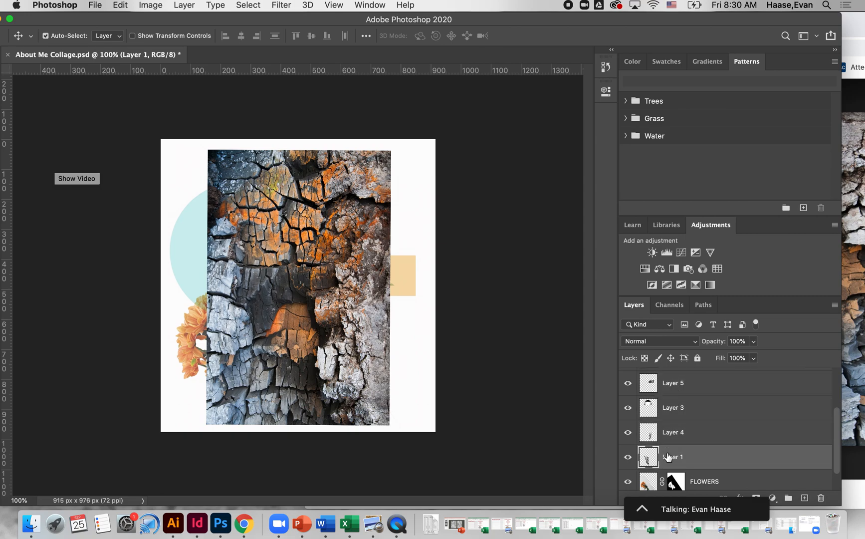
# Move the bark layer to sit directly above Layer 5, beneath Ellipse 1.
pyautogui.scroll(2, 668, 456)
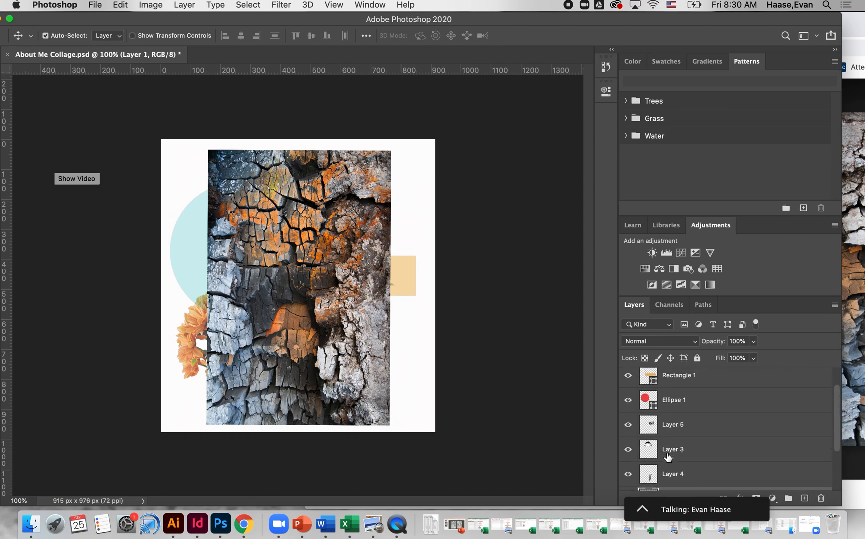
pyautogui.scroll(1, 669, 454)
pyautogui.moveTo(688, 379); pyautogui.dragTo(686, 442)
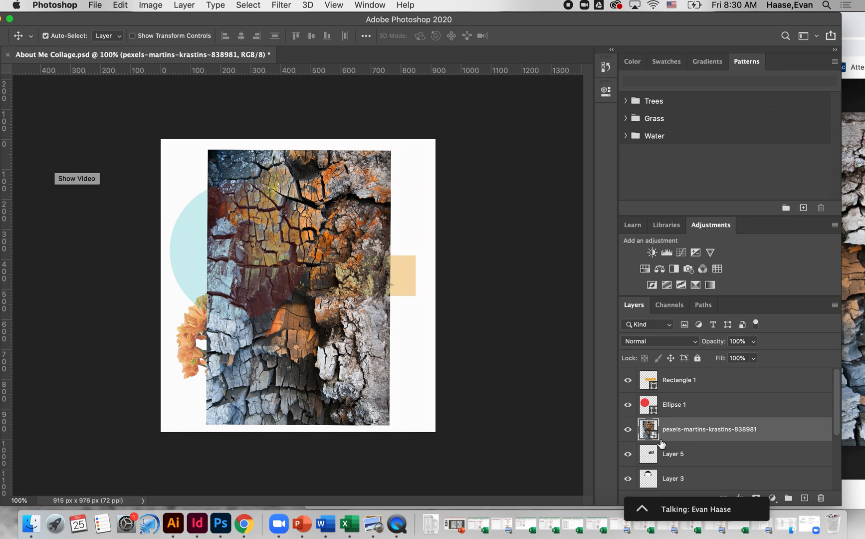
# Hide the bark layer to check the eye piece on Layer 5 beneath it, and show it again.
pyautogui.click(650, 454)
pyautogui.click(628, 431)
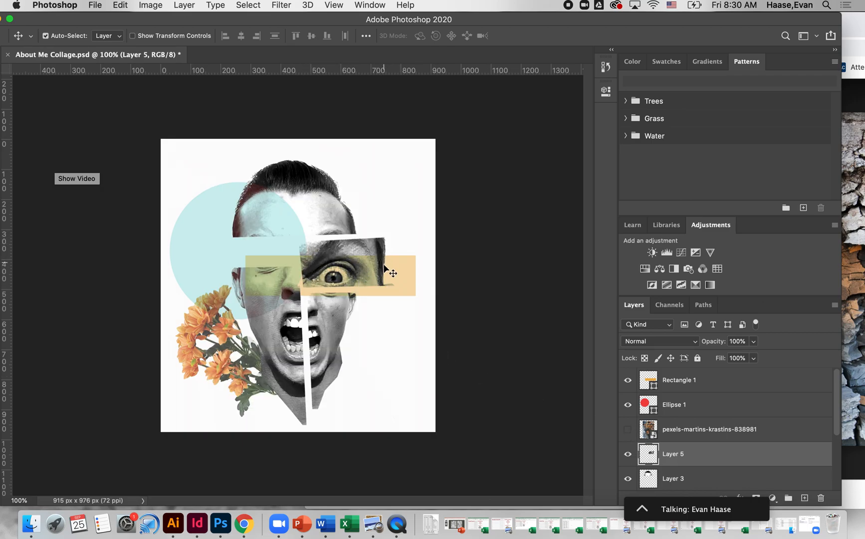
pyautogui.click(628, 429)
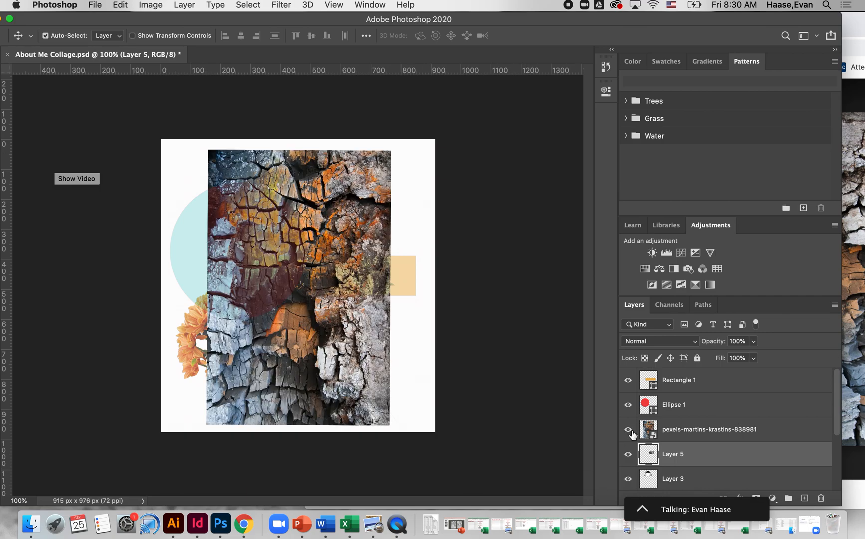
# Create a clipping mask that confines the bark texture to the eye piece on Layer 5.
pyautogui.click(674, 432)
pyautogui.click(674, 454)
pyautogui.click(674, 437)
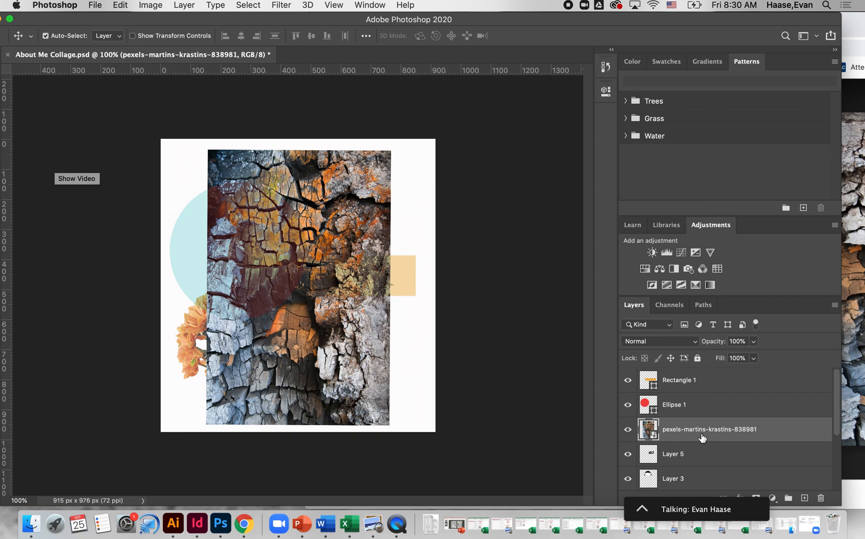
pyautogui.rightClick(702, 436)
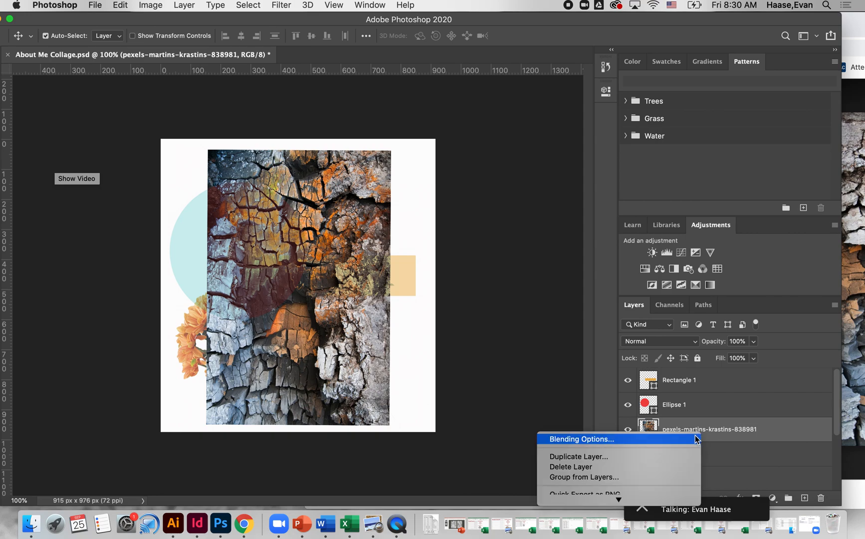
pyautogui.moveTo(618, 498)
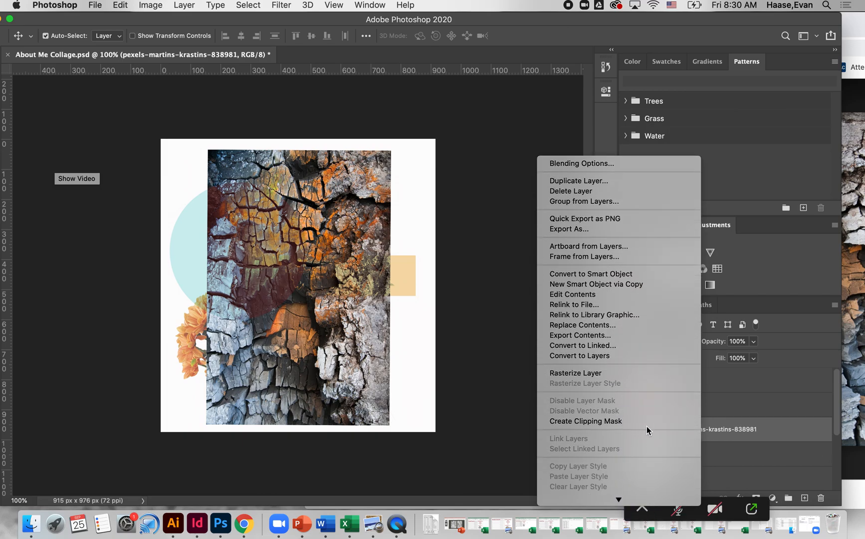
pyautogui.click(646, 422)
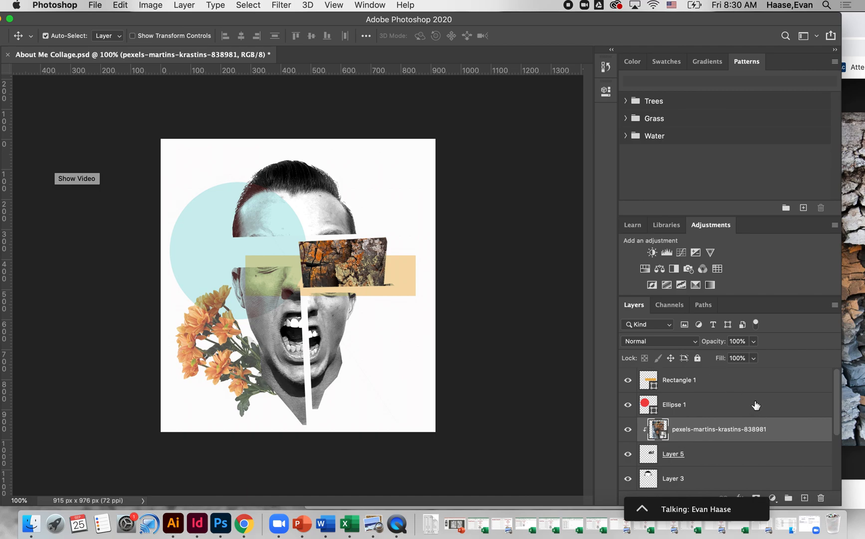
# Try the clipped bark texture at 39% opacity, and restore it to 100%.
pyautogui.click(752, 341)
pyautogui.moveTo(716, 357); pyautogui.dragTo(709, 358)
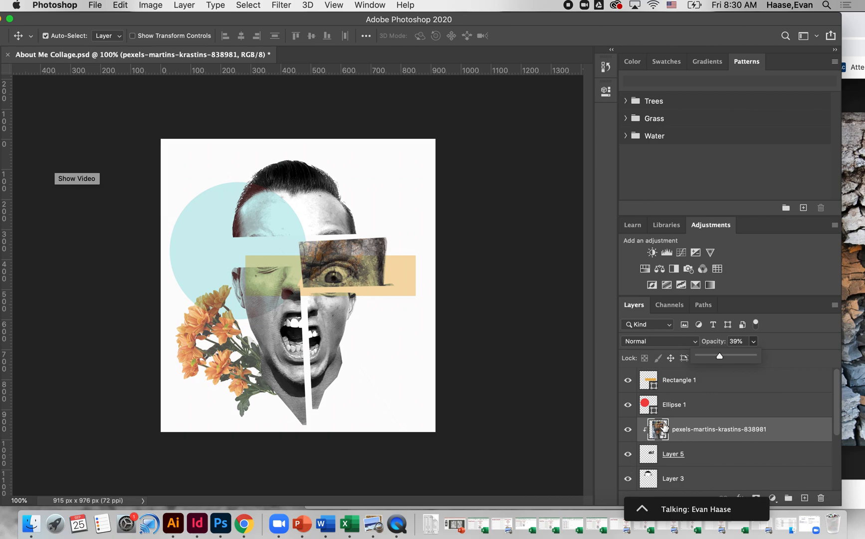
pyautogui.click(758, 354)
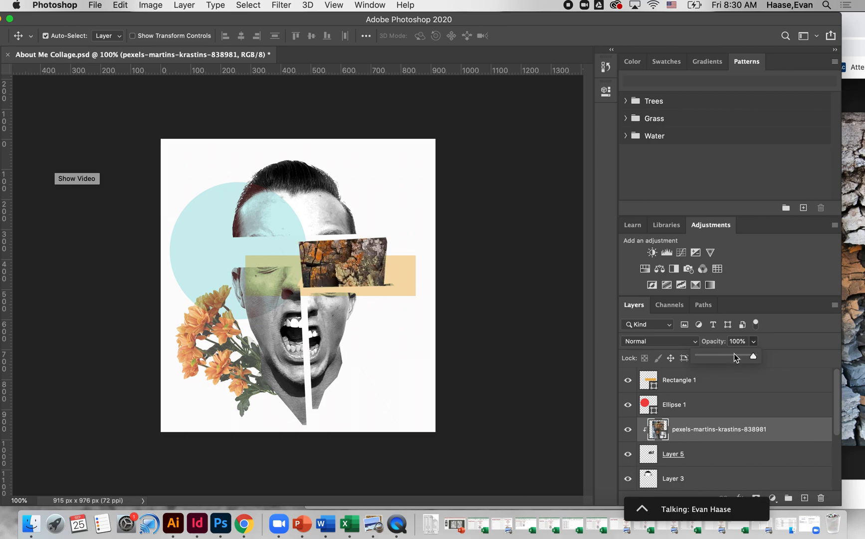
# Set the clipped bark layer's blend mode to Color so it tints the eye piece.
pyautogui.click(690, 343)
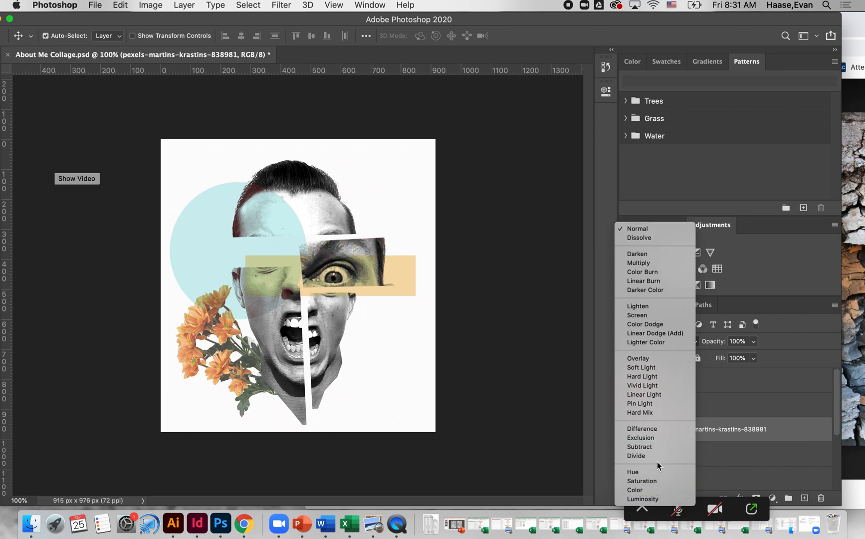
pyautogui.click(654, 489)
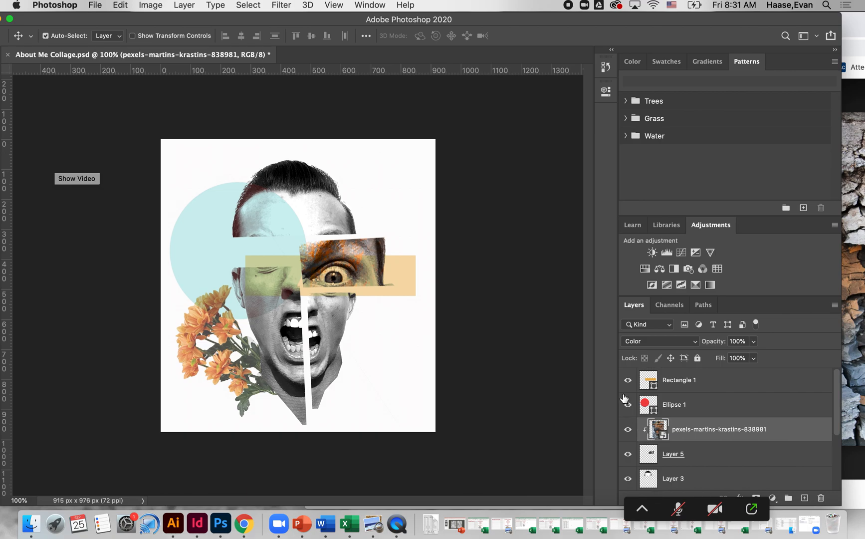
pyautogui.scroll(-1, 701, 445)
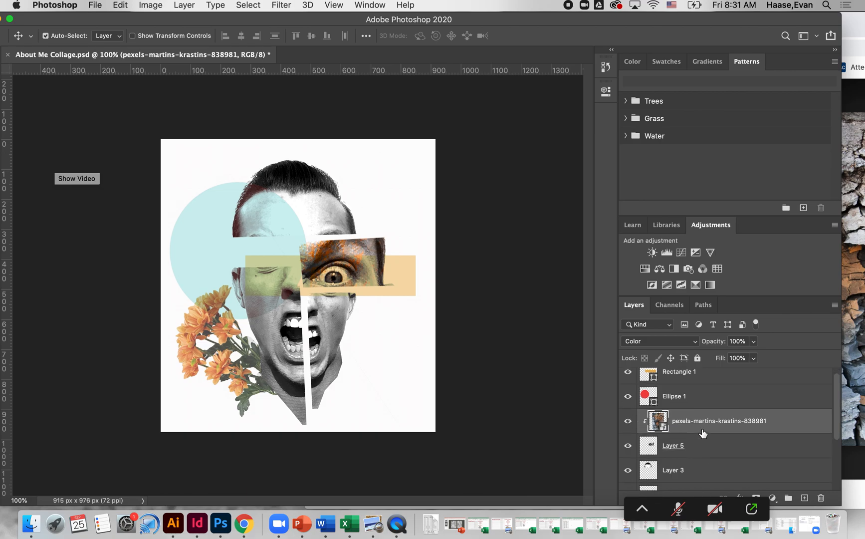
# Duplicate the clipped bark layer and move the original below Layer 5, directly above Layer 3.
pyautogui.rightClick(702, 428)
pyautogui.click(669, 451)
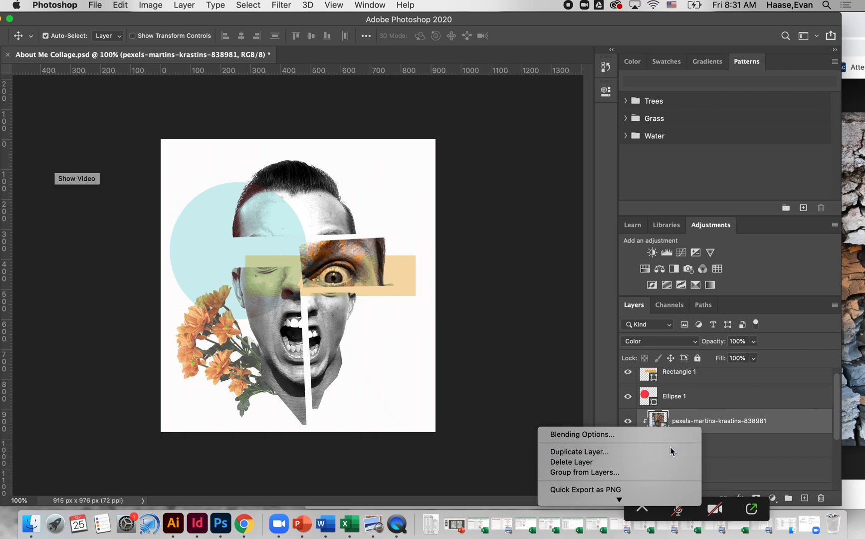
pyautogui.click(533, 214)
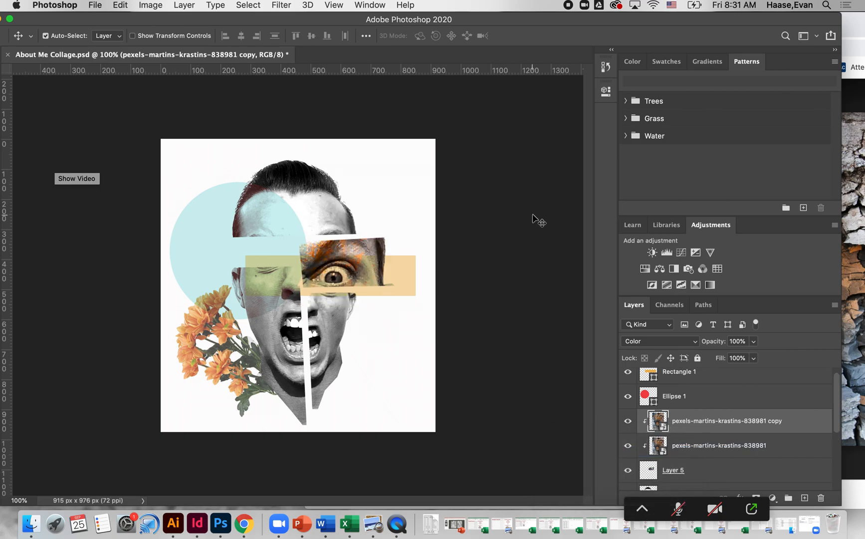
pyautogui.scroll(-5, 646, 425)
pyautogui.scroll(1, 669, 441)
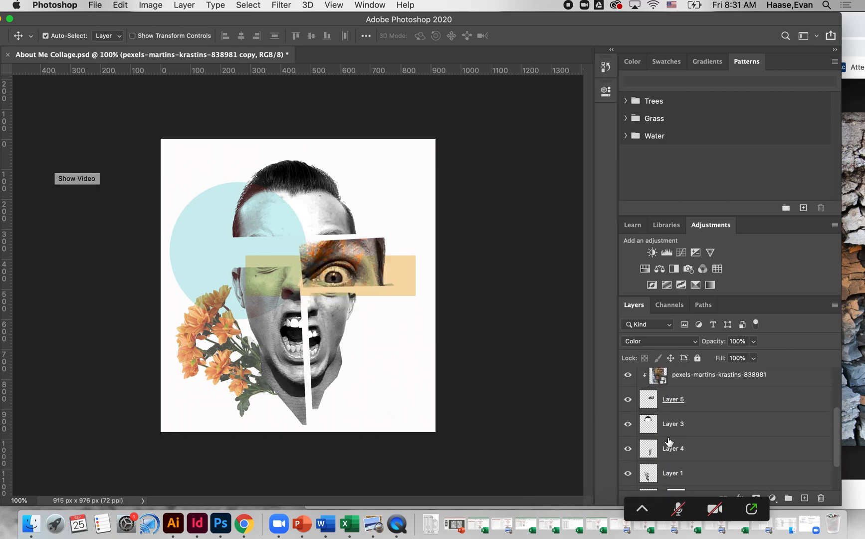
pyautogui.moveTo(692, 380); pyautogui.dragTo(686, 418)
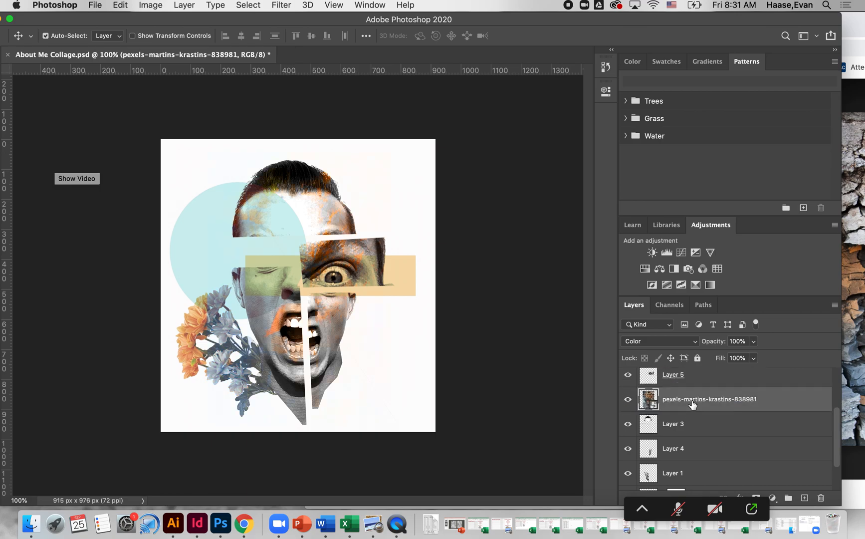
# Set the moved bark layer's blend mode to Normal and clip it to the forehead piece on Layer 3.
pyautogui.click(670, 341)
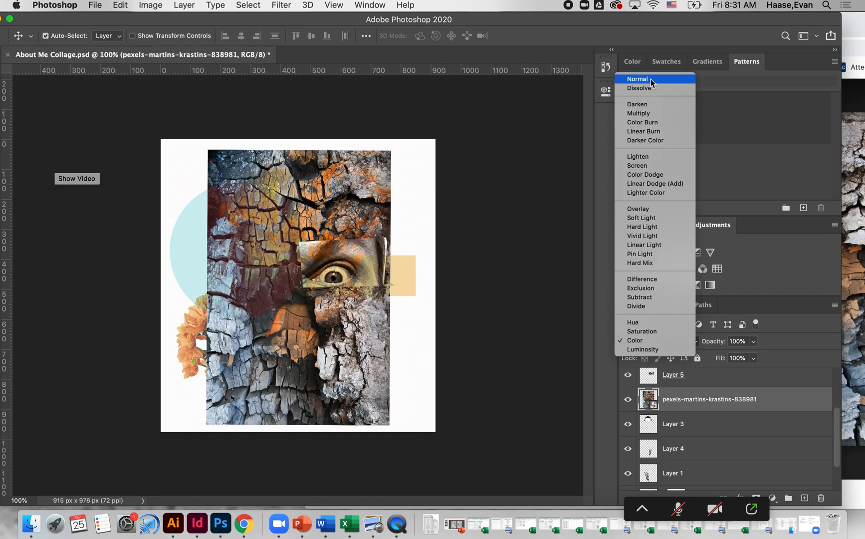
pyautogui.click(648, 80)
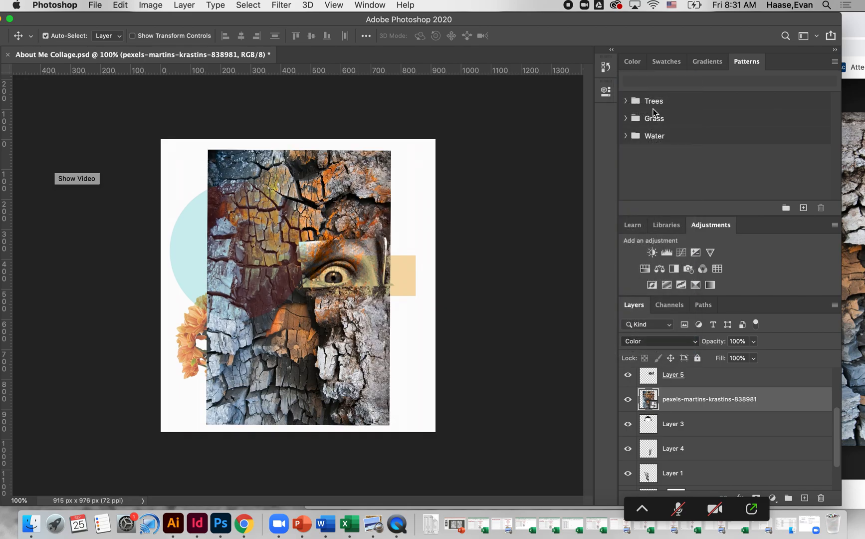
pyautogui.rightClick(701, 410)
pyautogui.scroll(-10, 664, 444)
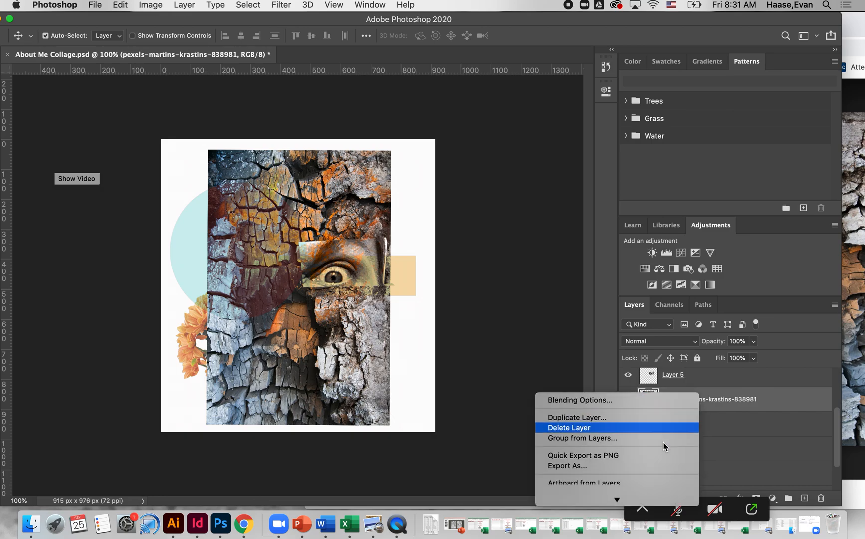
pyautogui.click(651, 269)
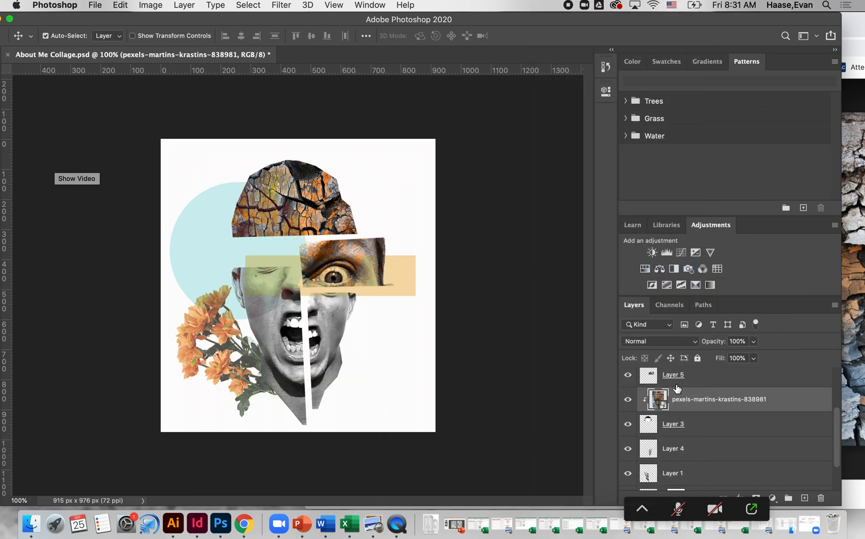
# Try the forehead bark layer at 40% opacity, and restore it to 100%.
pyautogui.click(752, 342)
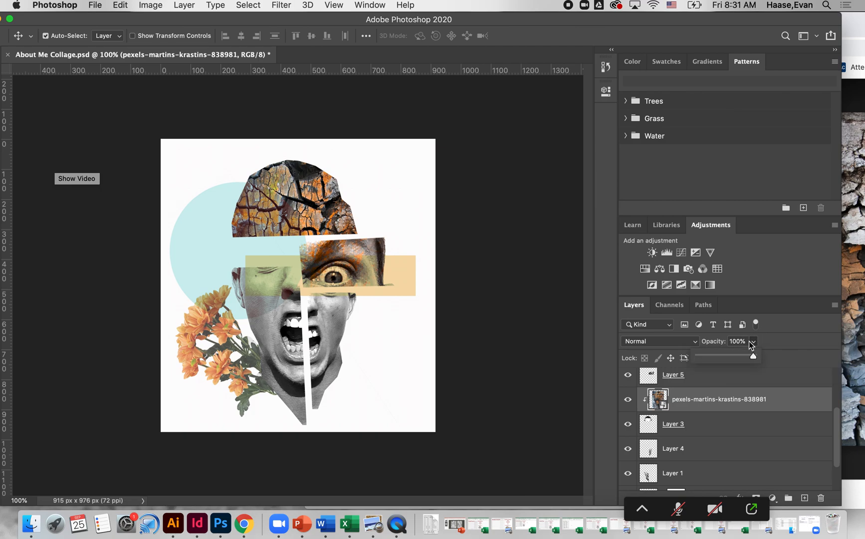
pyautogui.moveTo(754, 356); pyautogui.dragTo(724, 357)
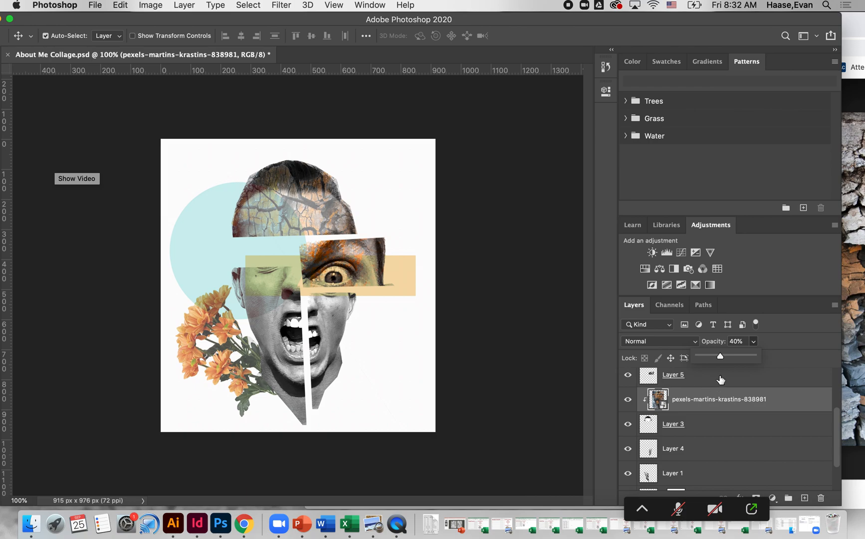
pyautogui.moveTo(721, 379); pyautogui.dragTo(766, 359)
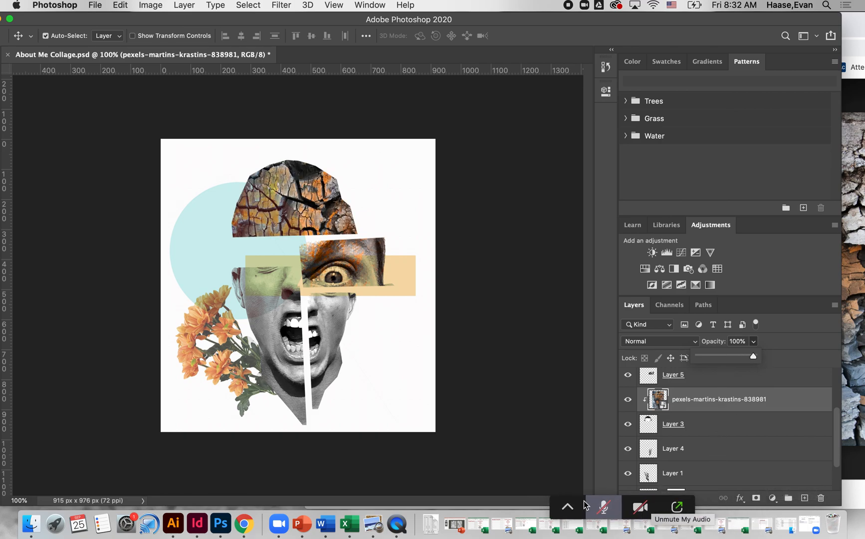
# Add a layer mask to the forehead bark layer and shift the application window to bring the drawing tools into view.
pyautogui.click(662, 506)
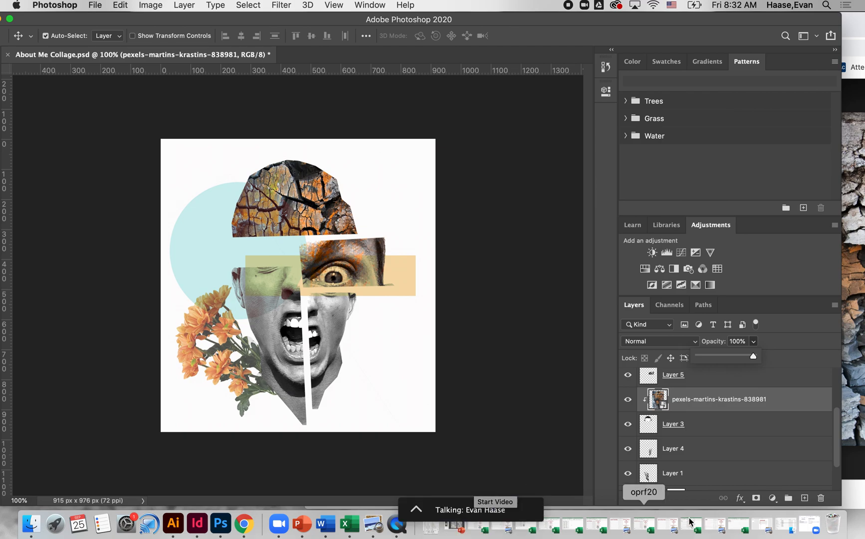
pyautogui.click(756, 497)
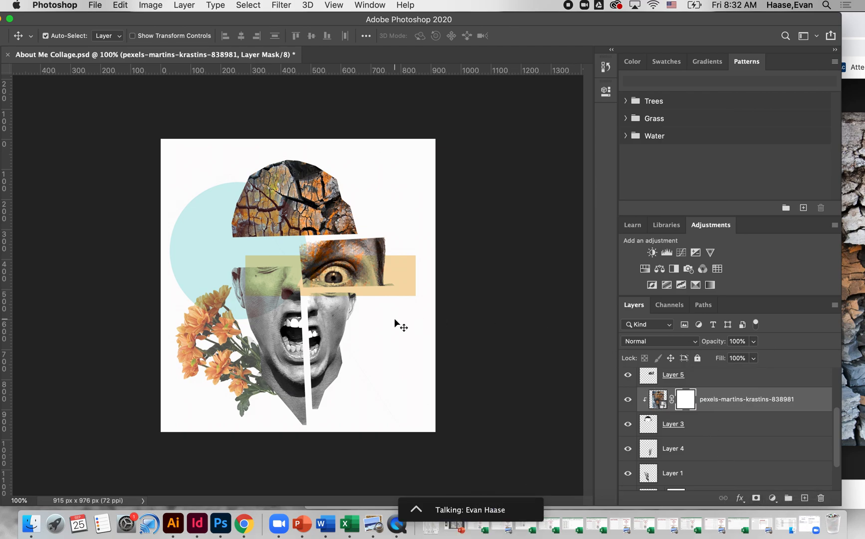
pyautogui.moveTo(277, 19); pyautogui.dragTo(322, 19)
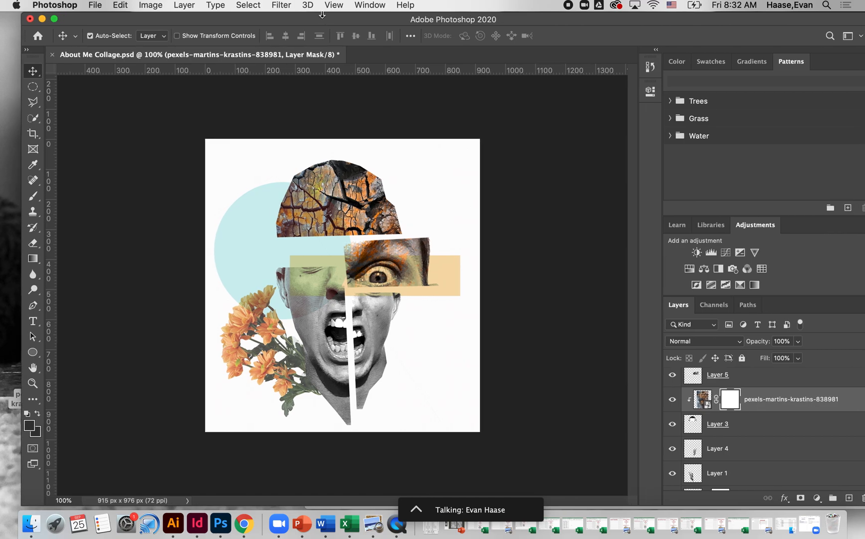
# Set up the Brush tool with black as the foreground color and a soft tip of 16% hardness.
pyautogui.click(34, 198)
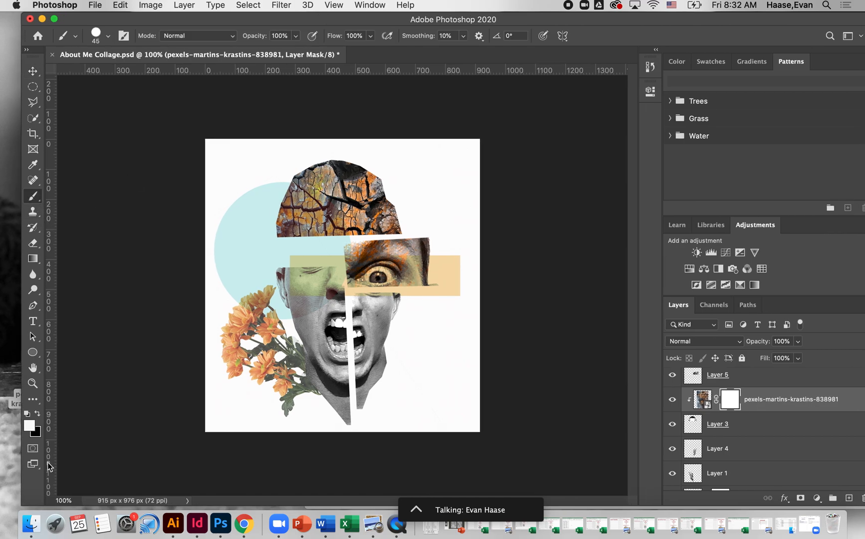
pyautogui.click(38, 413)
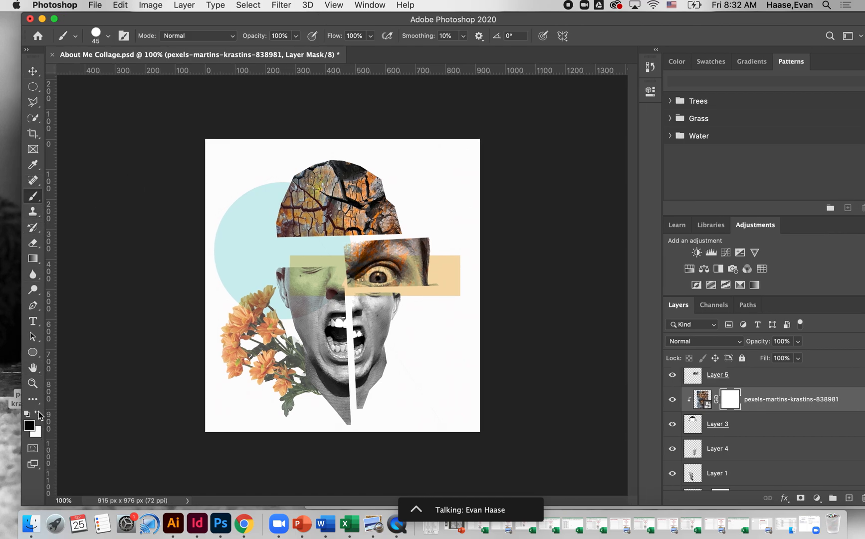
pyautogui.click(108, 37)
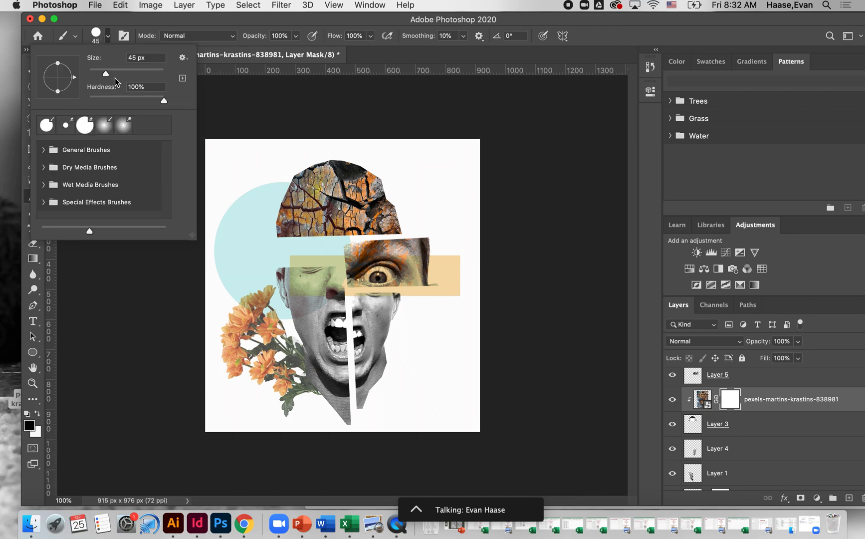
pyautogui.moveTo(163, 100); pyautogui.dragTo(101, 100)
pyautogui.click(263, 118)
# Try a black stroke at 100% brush opacity on the mask over the forehead, and undo it.
pyautogui.moveTo(298, 197); pyautogui.dragTo(287, 220)
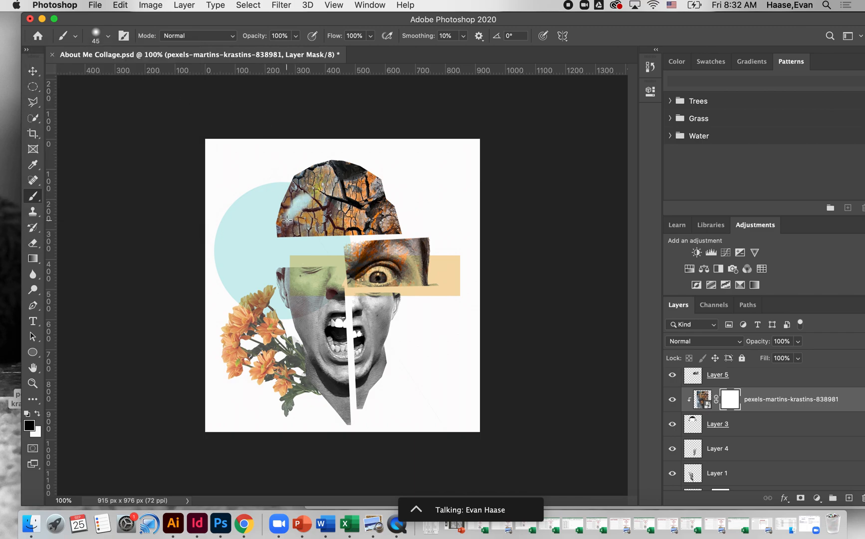
pyautogui.press('super+z')
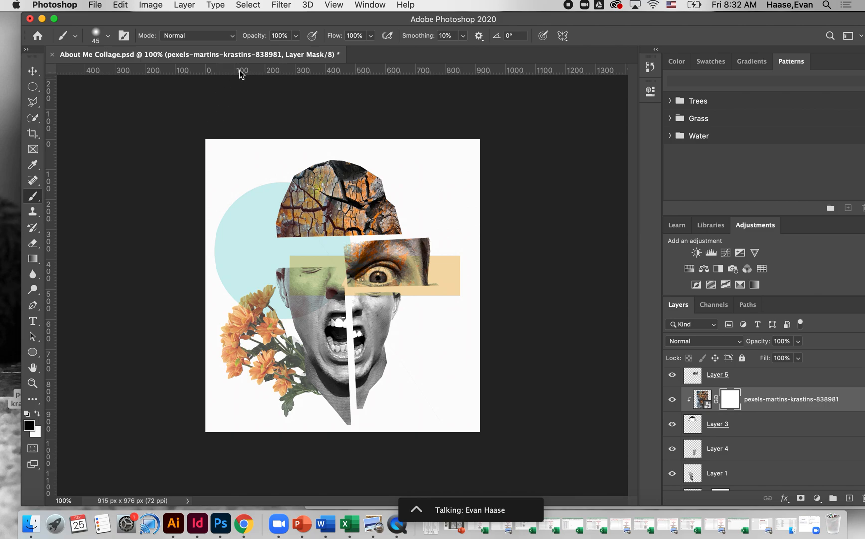
# Set the brush opacity to 43% and paint the mask to uncover the hair and fade the bark across the forehead, enlarging the brush to 90 px.
pyautogui.click(296, 35)
pyautogui.moveTo(277, 50); pyautogui.dragTo(265, 51)
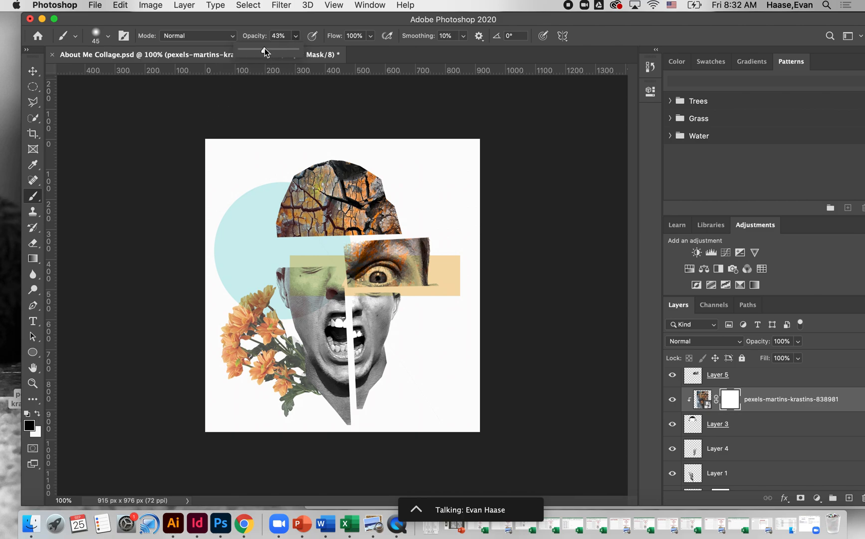
pyautogui.moveTo(338, 211)
pyautogui.mouseDown()
pyautogui.moveTo(358, 215)
pyautogui.moveTo(356, 226)
pyautogui.moveTo(365, 207)
pyautogui.moveTo(346, 201)
pyautogui.moveTo(360, 162)
pyautogui.moveTo(305, 185)
pyautogui.moveTo(315, 170)
pyautogui.moveTo(286, 209)
pyautogui.moveTo(300, 188)
pyautogui.moveTo(288, 186)
pyautogui.moveTo(301, 191)
pyautogui.moveTo(284, 222)
pyautogui.moveTo(294, 214)
pyautogui.moveTo(286, 240)
pyautogui.moveTo(317, 212)
pyautogui.moveTo(314, 225)
pyautogui.moveTo(331, 216)
pyautogui.moveTo(335, 227)
pyautogui.moveTo(367, 203)
pyautogui.moveTo(354, 233)
pyautogui.moveTo(408, 200)
pyautogui.moveTo(381, 228)
pyautogui.moveTo(403, 197)
pyautogui.moveTo(367, 200)
pyautogui.moveTo(368, 185)
pyautogui.moveTo(333, 203)
pyautogui.moveTo(365, 166)
pyautogui.moveTo(303, 203)
pyautogui.moveTo(278, 232)
pyautogui.moveTo(329, 200)
pyautogui.moveTo(330, 234)
pyautogui.mouseUp()
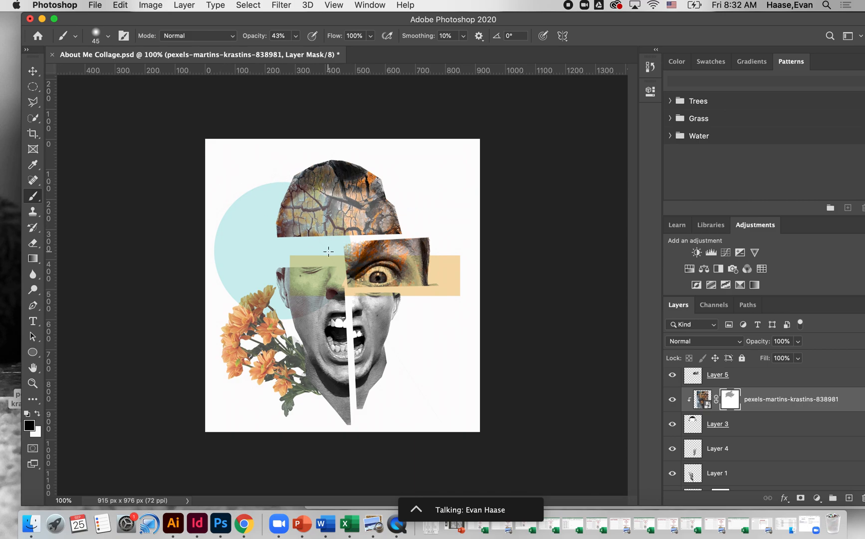
pyautogui.moveTo(369, 209)
pyautogui.mouseDown()
pyautogui.moveTo(401, 211)
pyautogui.moveTo(384, 218)
pyautogui.moveTo(400, 218)
pyautogui.moveTo(392, 236)
pyautogui.moveTo(382, 172)
pyautogui.moveTo(354, 179)
pyautogui.moveTo(374, 175)
pyautogui.moveTo(371, 192)
pyautogui.moveTo(365, 176)
pyautogui.moveTo(377, 187)
pyautogui.moveTo(321, 190)
pyautogui.moveTo(340, 179)
pyautogui.moveTo(320, 174)
pyautogui.moveTo(280, 190)
pyautogui.moveTo(298, 173)
pyautogui.moveTo(275, 204)
pyautogui.mouseUp()
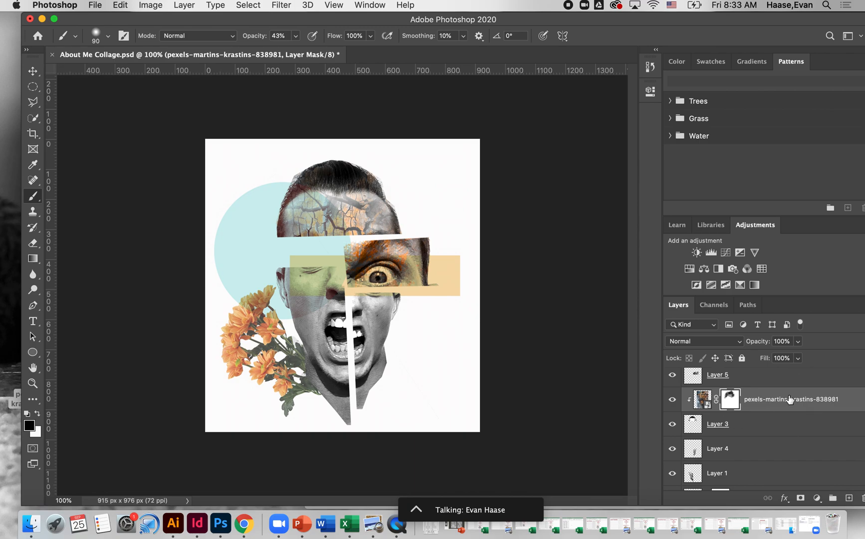
# Set the blend mode of the bark copy clipped to Layer 5 to Normal and add a layer mask to it.
pyautogui.scroll(3, 761, 405)
pyautogui.click(749, 422)
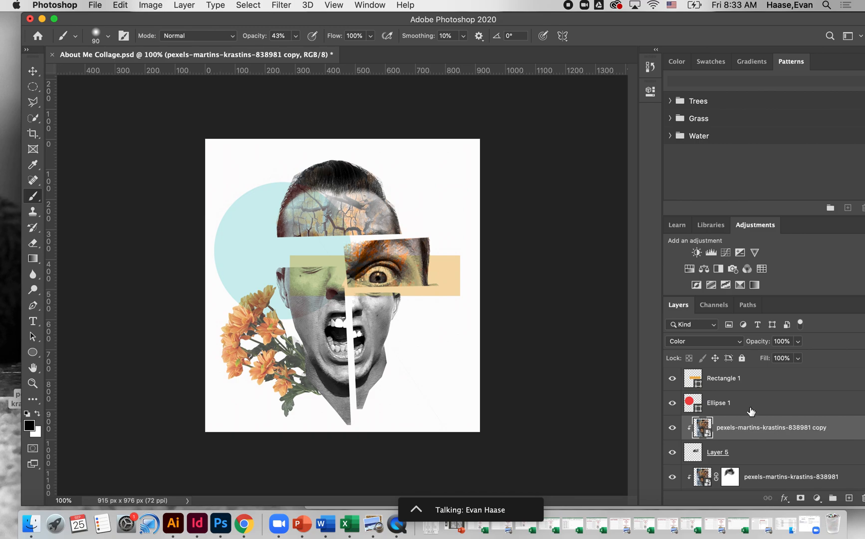
pyautogui.click(706, 341)
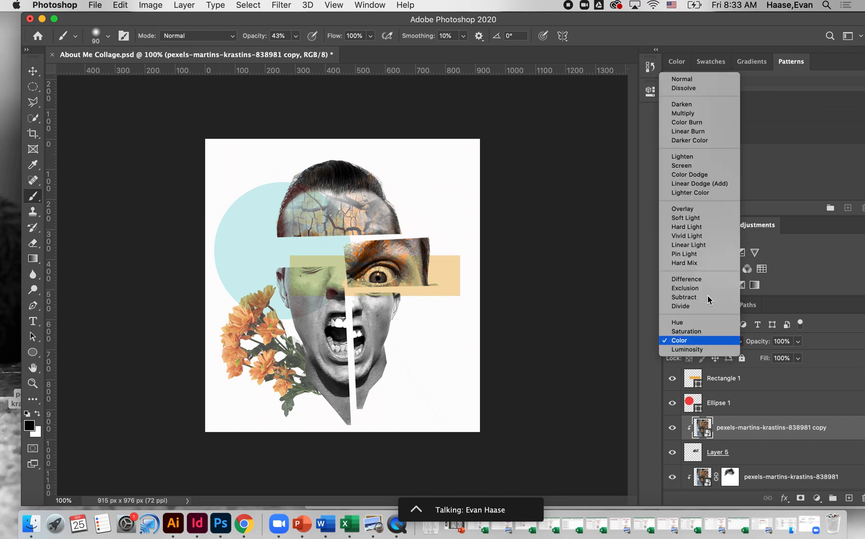
pyautogui.click(720, 81)
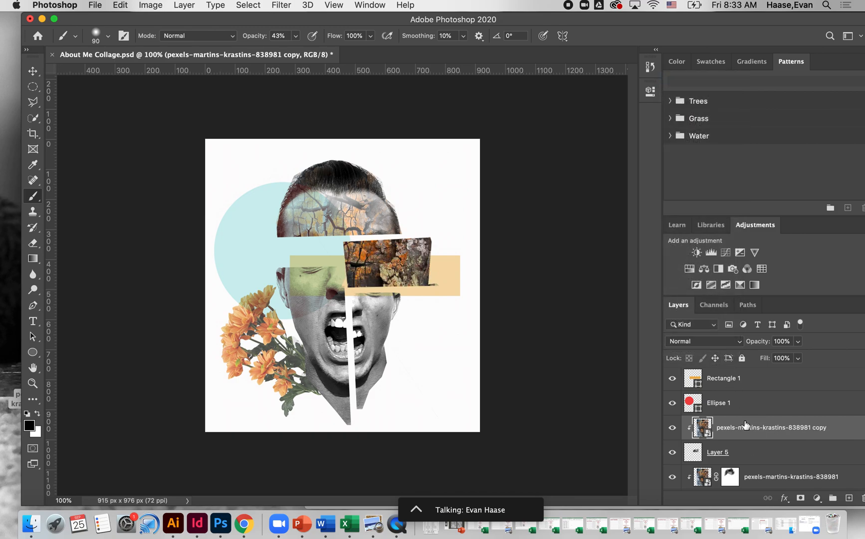
pyautogui.scroll(-1, 745, 424)
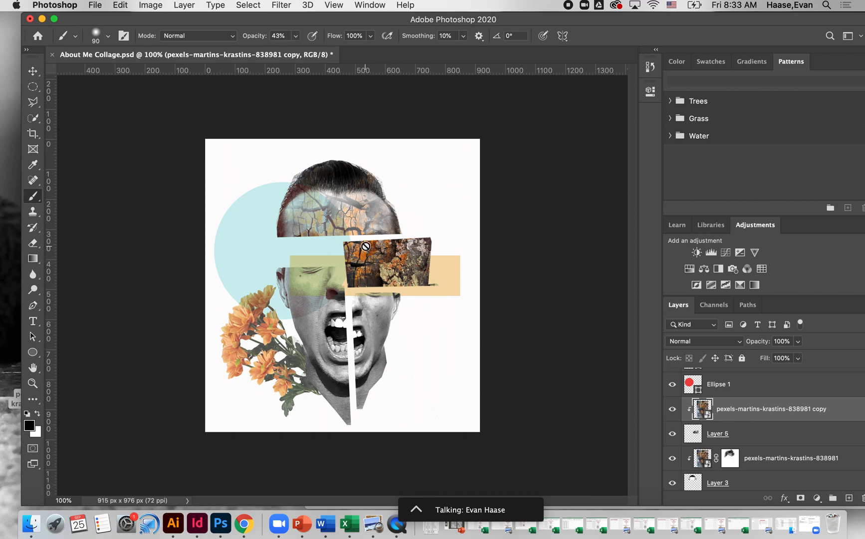
pyautogui.click(801, 498)
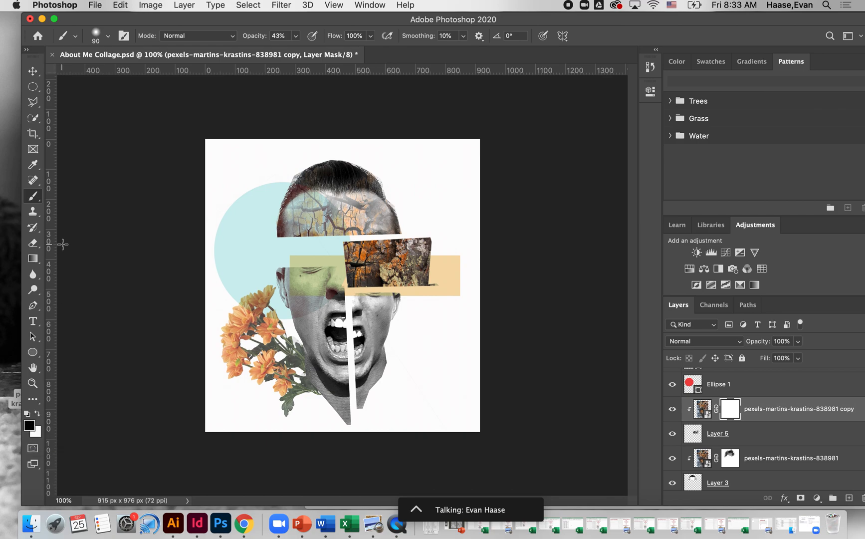
# Check the brush settings and paint black on the bark copy's mask to reveal the eye through the texture.
pyautogui.click(105, 38)
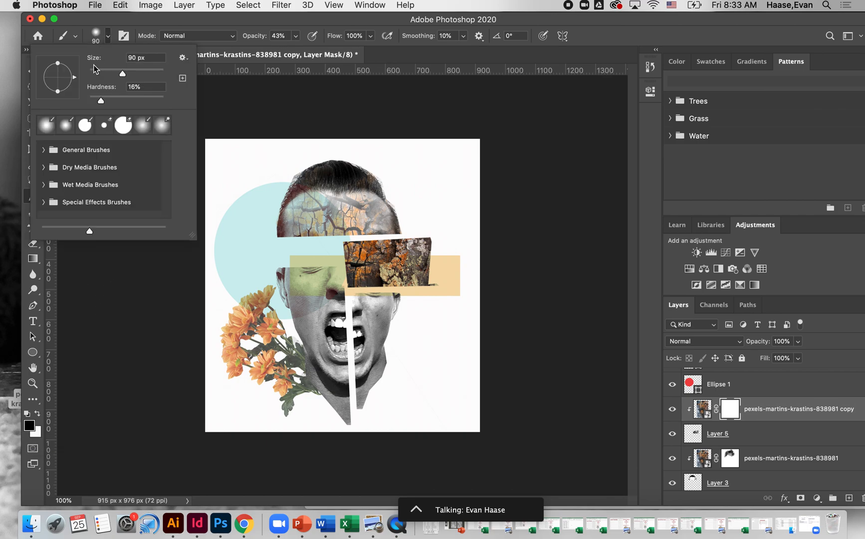
pyautogui.click(155, 27)
pyautogui.click(294, 39)
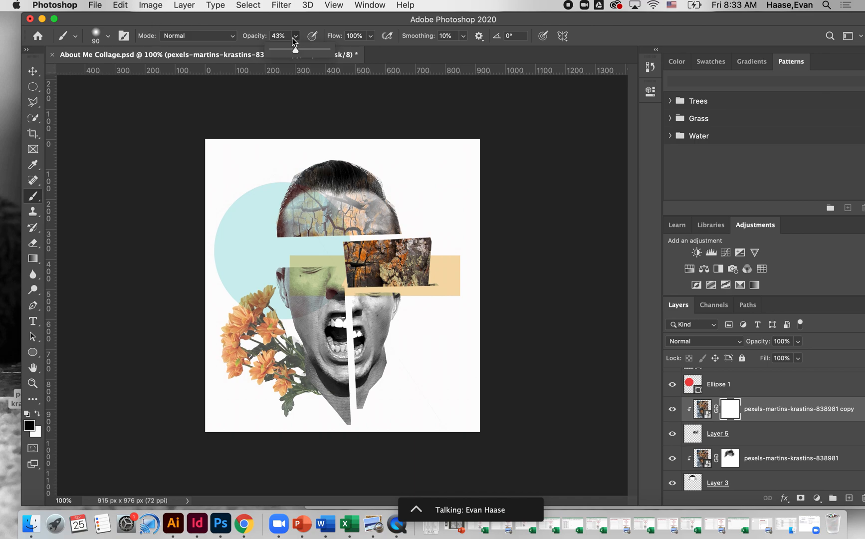
pyautogui.click(203, 183)
pyautogui.moveTo(352, 267)
pyautogui.mouseDown()
pyautogui.moveTo(395, 264)
pyautogui.moveTo(380, 263)
pyautogui.moveTo(380, 275)
pyautogui.moveTo(374, 269)
pyautogui.moveTo(389, 264)
pyautogui.moveTo(372, 265)
pyautogui.moveTo(388, 279)
pyautogui.moveTo(416, 277)
pyautogui.moveTo(420, 239)
pyautogui.moveTo(348, 248)
pyautogui.moveTo(355, 259)
pyautogui.moveTo(385, 249)
pyautogui.moveTo(340, 250)
pyautogui.moveTo(398, 249)
pyautogui.moveTo(402, 292)
pyautogui.moveTo(366, 267)
pyautogui.moveTo(383, 271)
pyautogui.moveTo(385, 264)
pyautogui.moveTo(335, 269)
pyautogui.moveTo(367, 270)
pyautogui.moveTo(379, 289)
pyautogui.mouseUp()
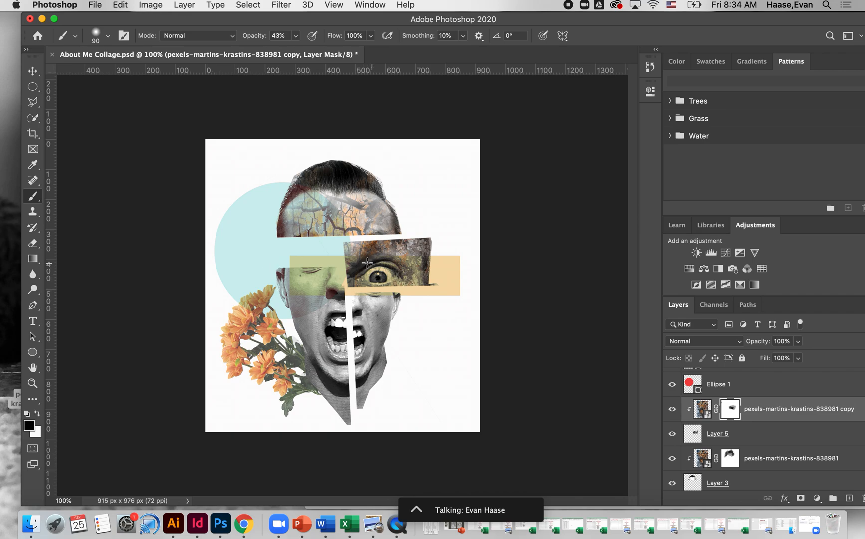
pyautogui.click(358, 280)
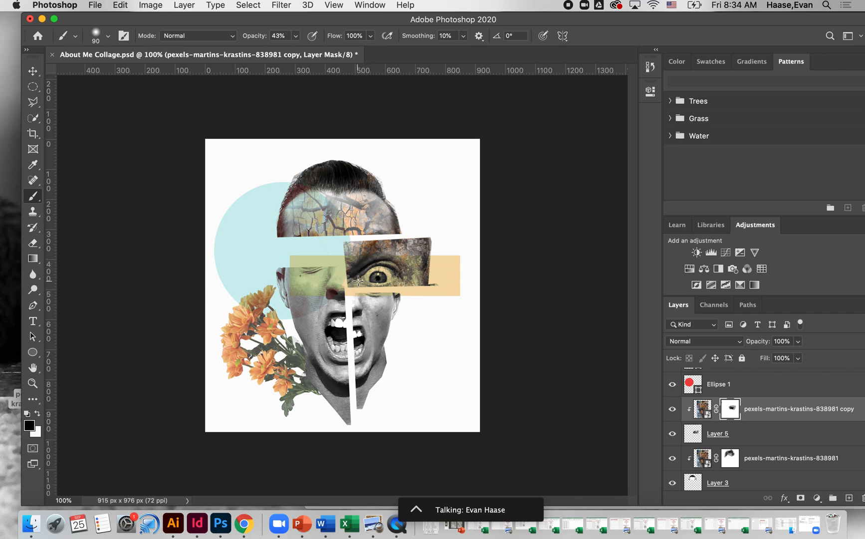